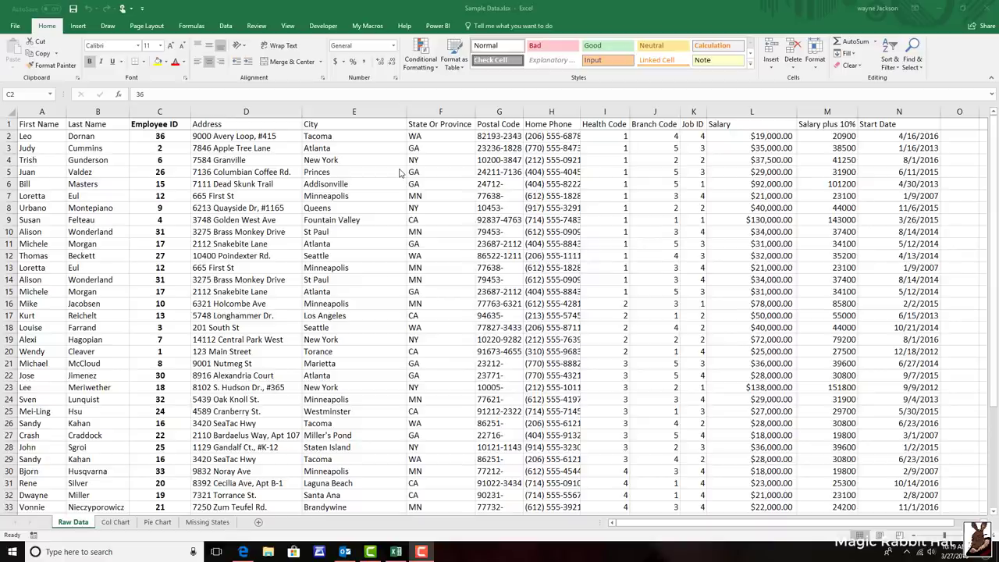
- Select the Employee IDs from C2 to the last record and bring up Conditional Formatting
left_click(158, 138)
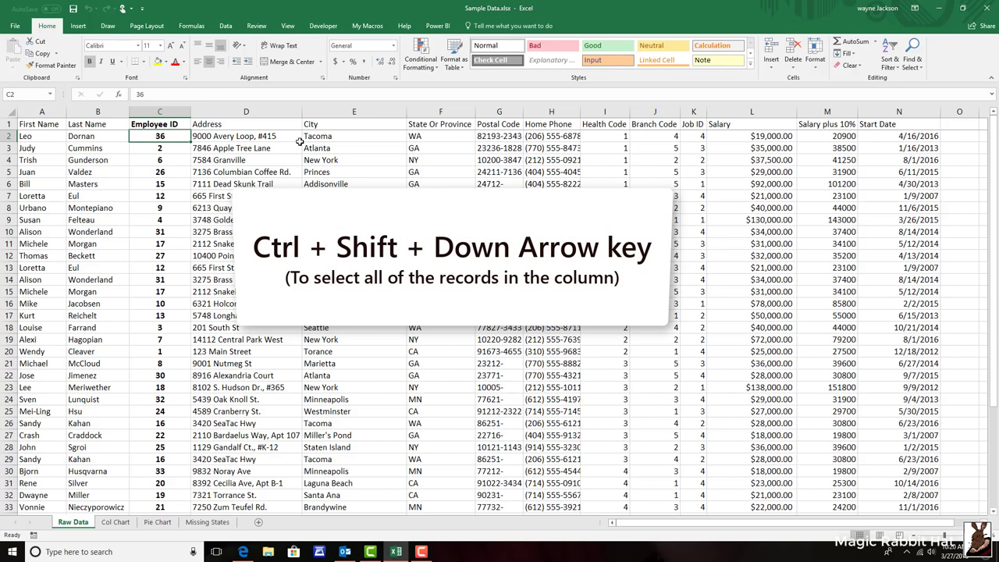
key("ctrl+shift+Down")
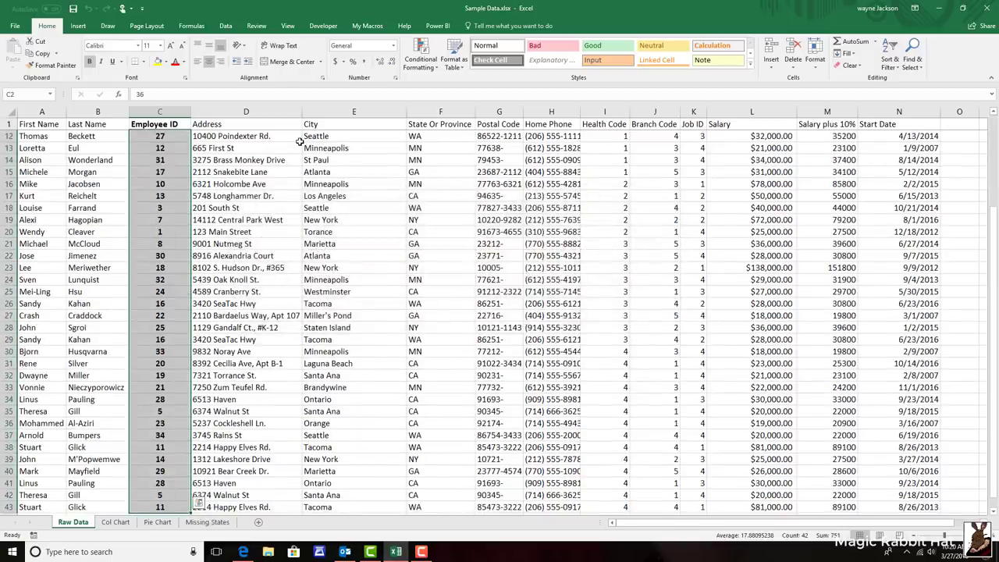
scroll(293, 168, "up", 2)
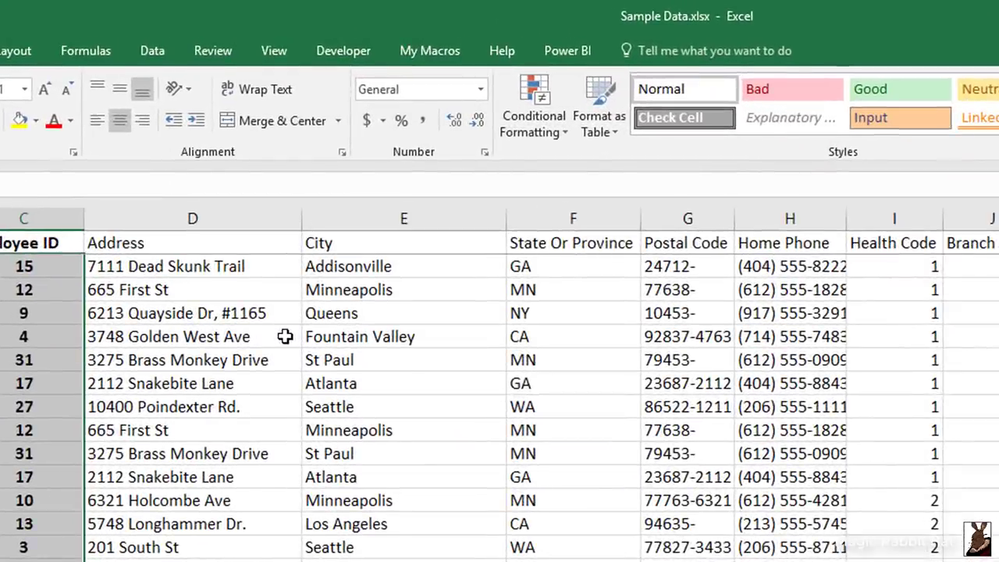
left_click(535, 122)
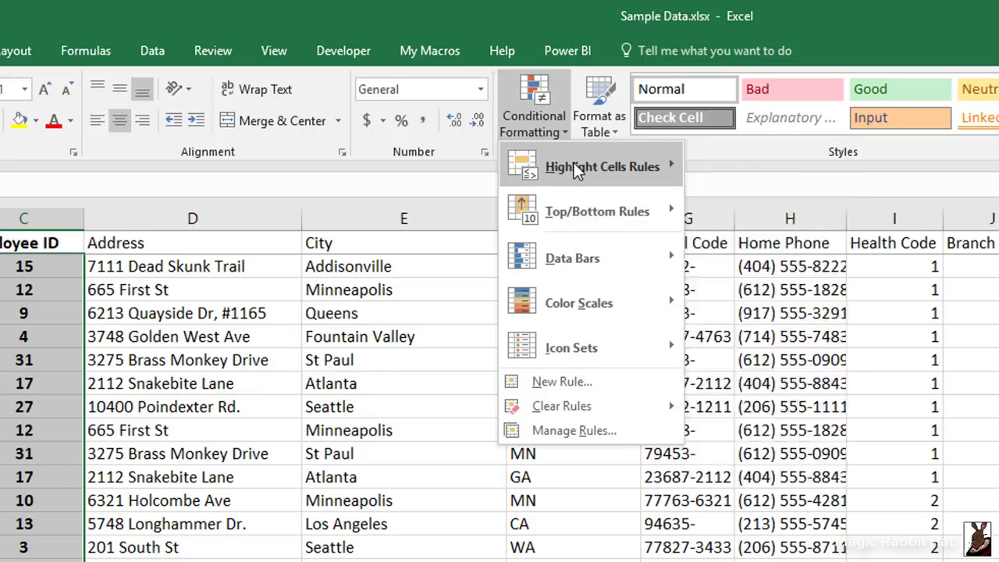
- Mark duplicate Employee IDs in column C with Yellow Fill with Dark Yellow Text
mouse_move(574, 167)
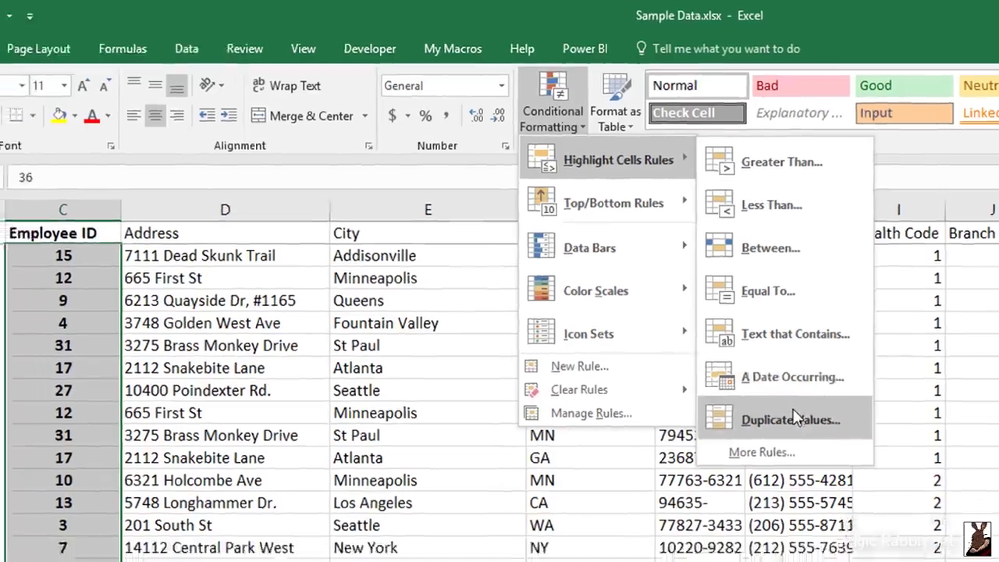
left_click(781, 437)
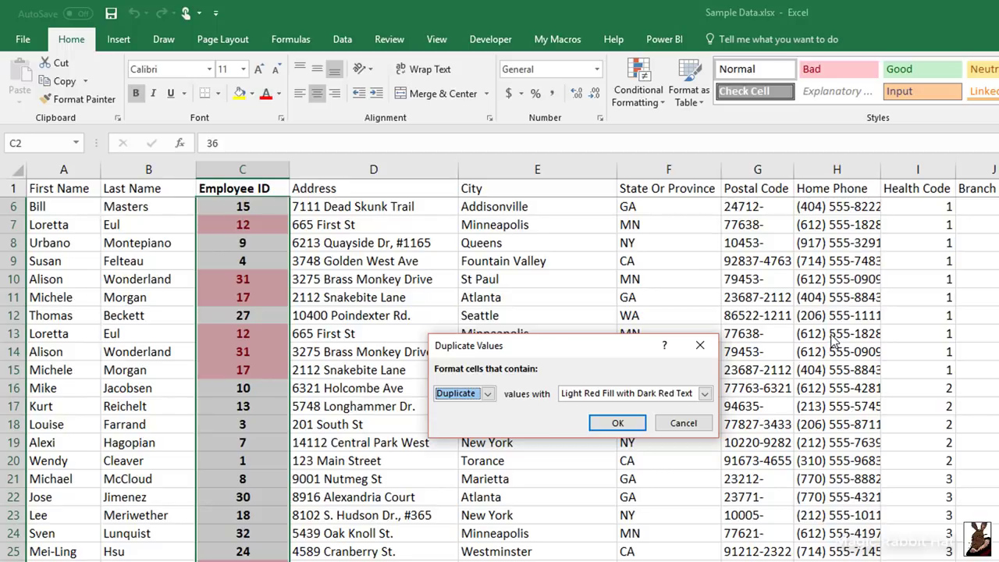
left_click(487, 394)
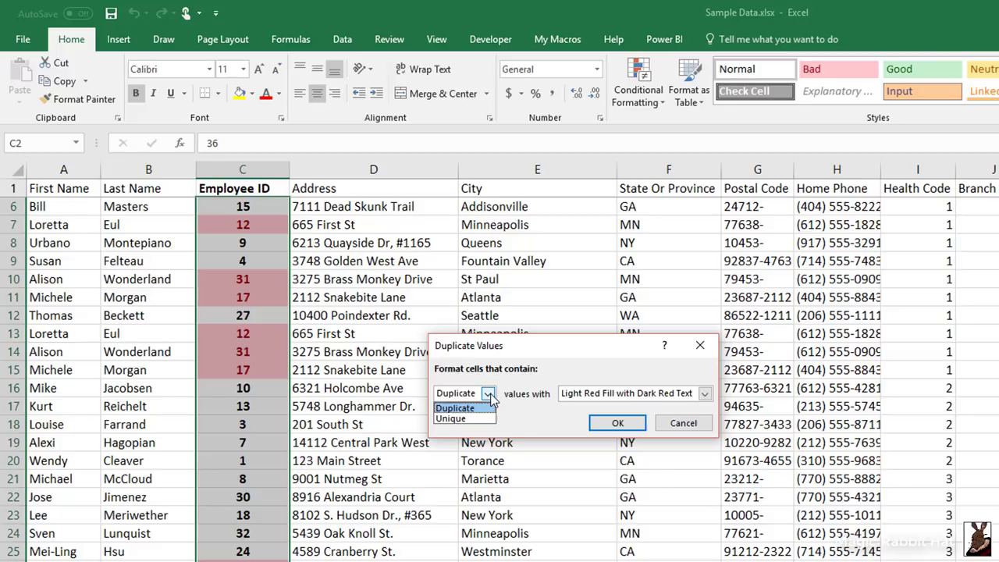
left_click(461, 419)
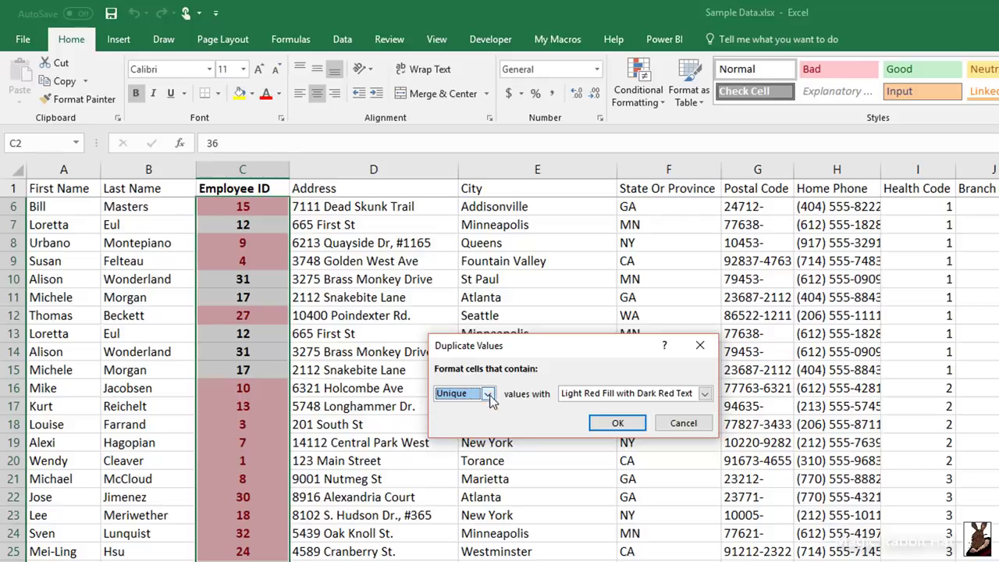
left_click(487, 394)
left_click(456, 408)
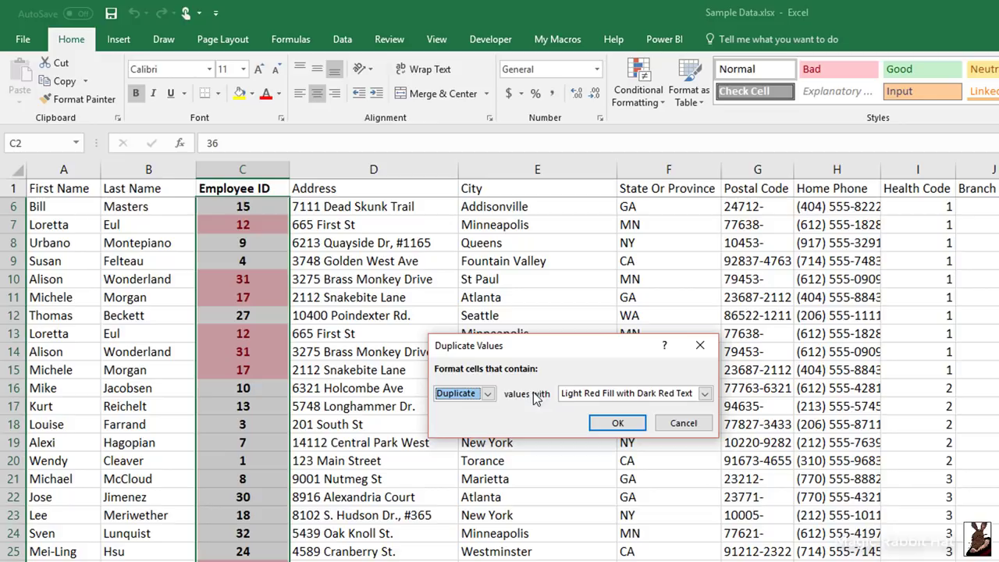
left_click(706, 396)
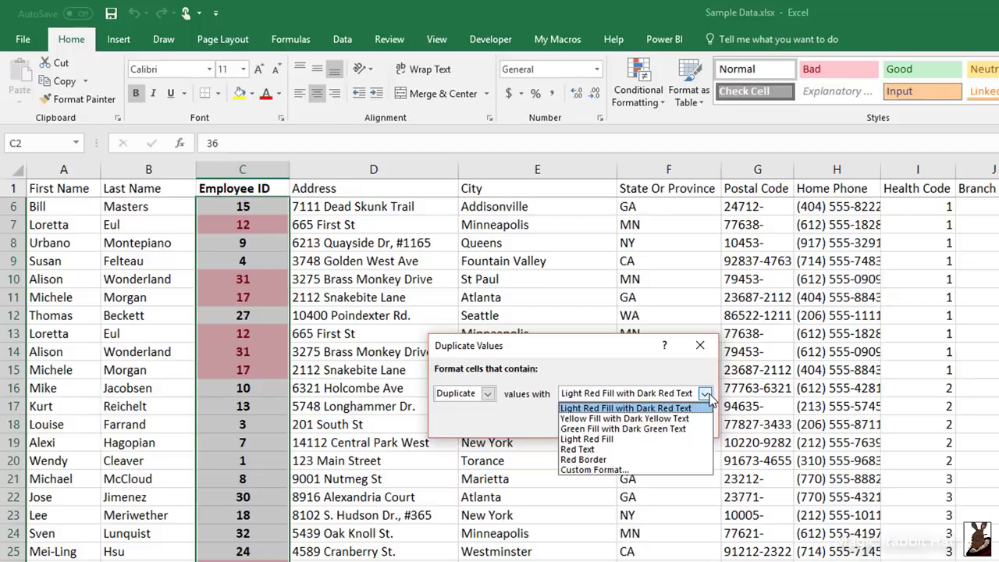
left_click(672, 418)
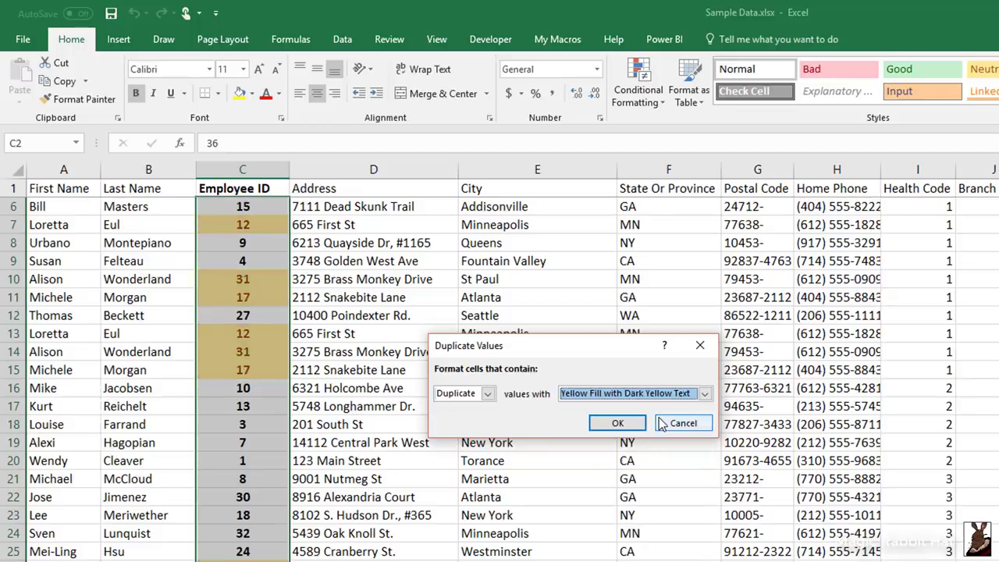
left_click(617, 423)
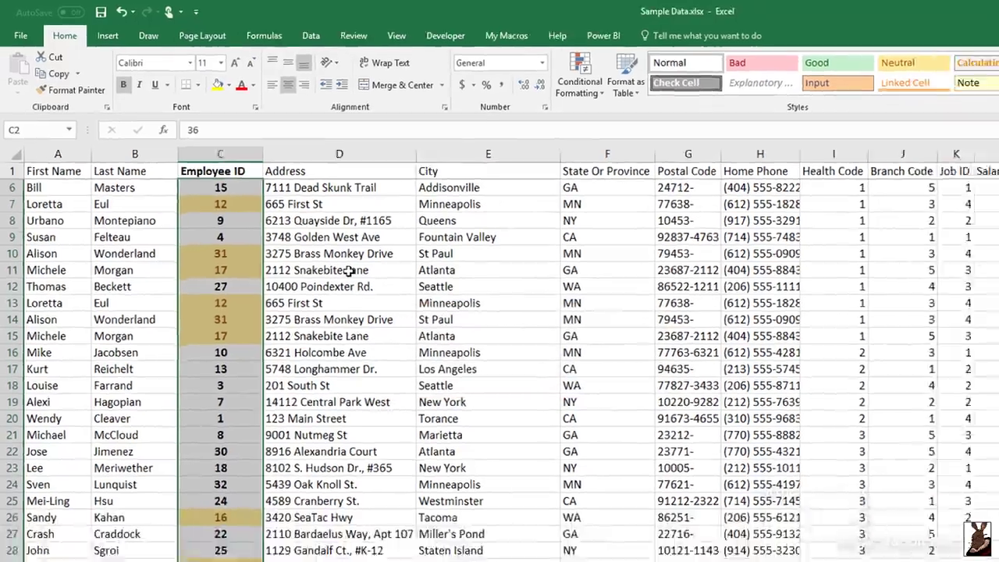
- Turn on table filters and filter Employee ID by the yellow cell colour
left_click(349, 271)
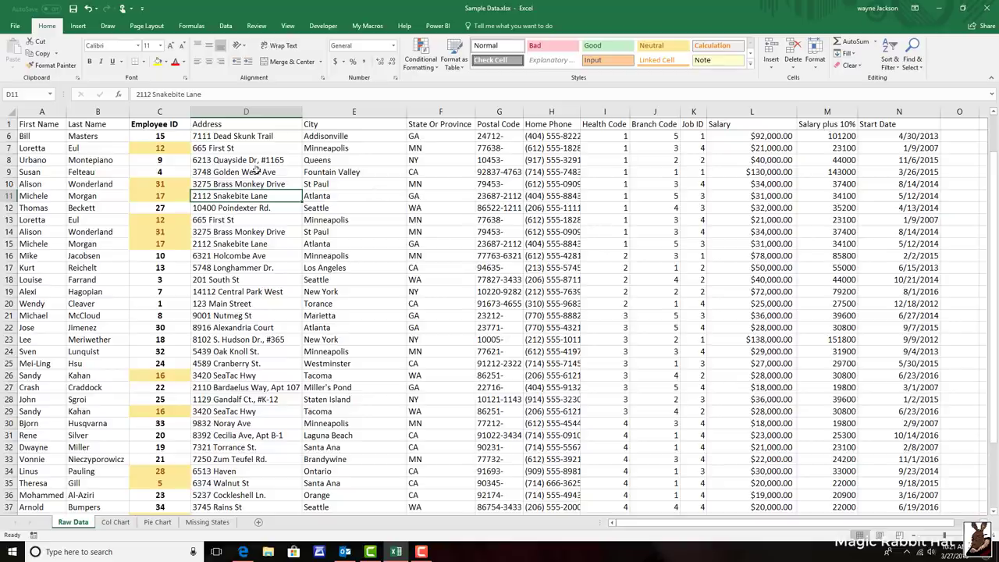
left_click(225, 27)
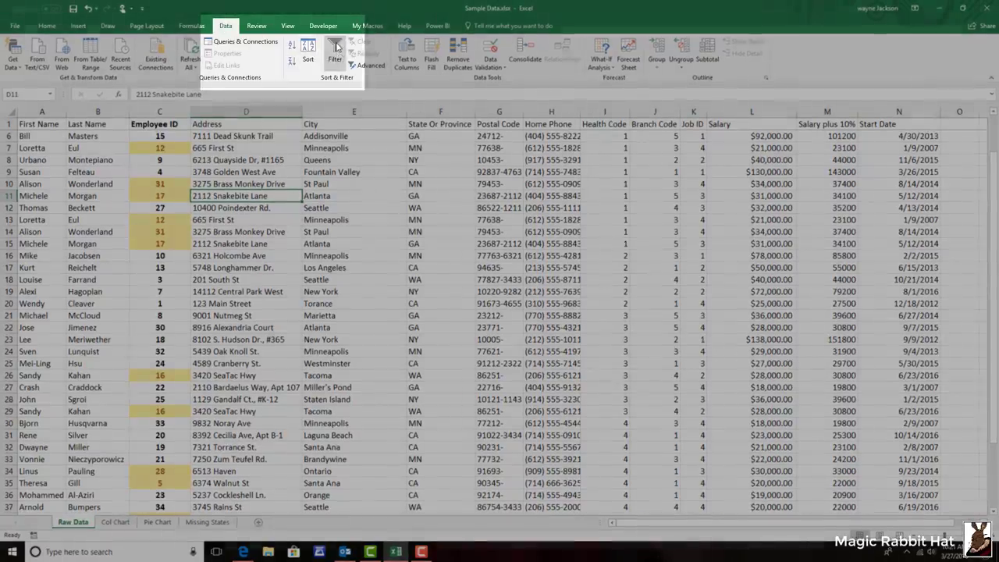
left_click(335, 50)
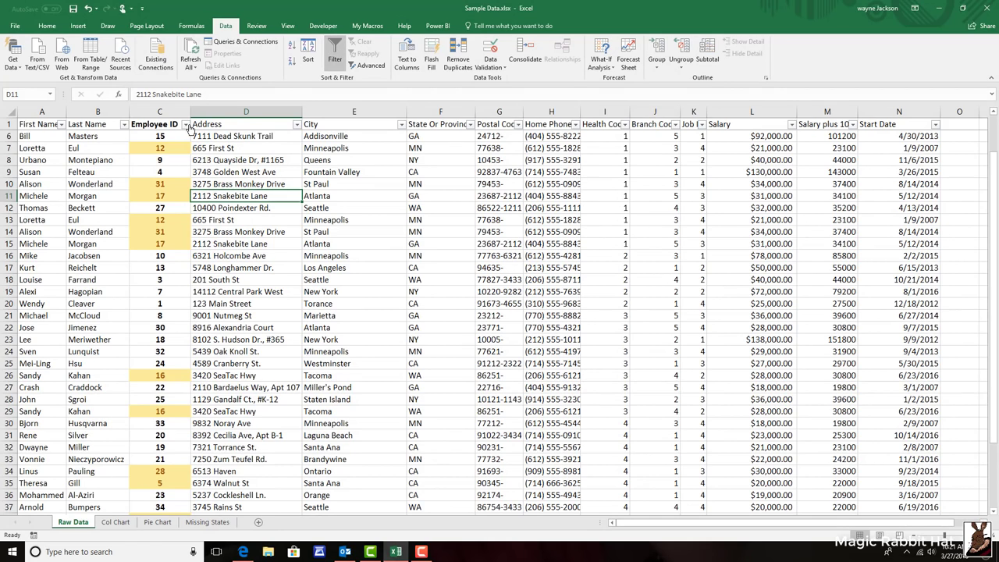
left_click(185, 124)
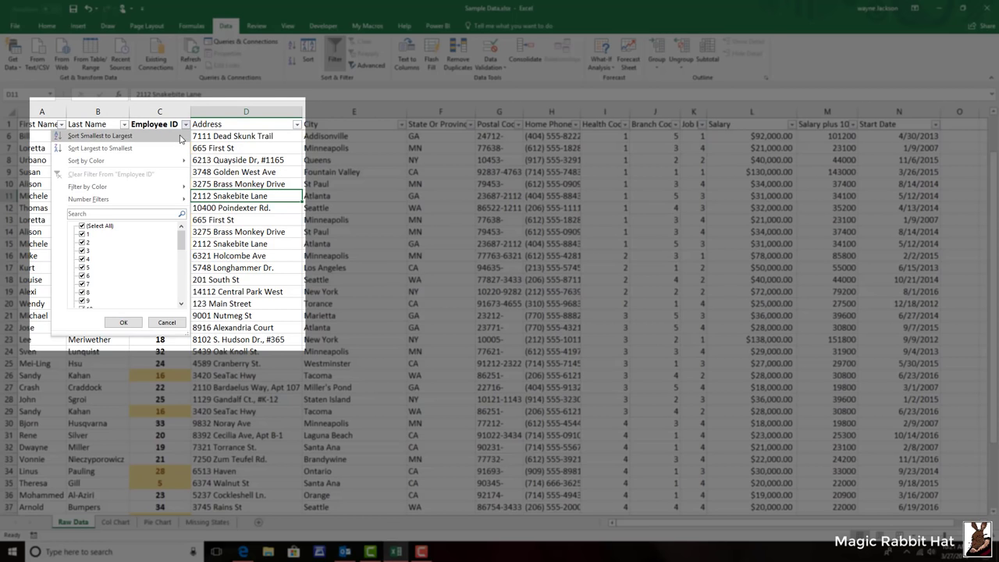
mouse_move(169, 161)
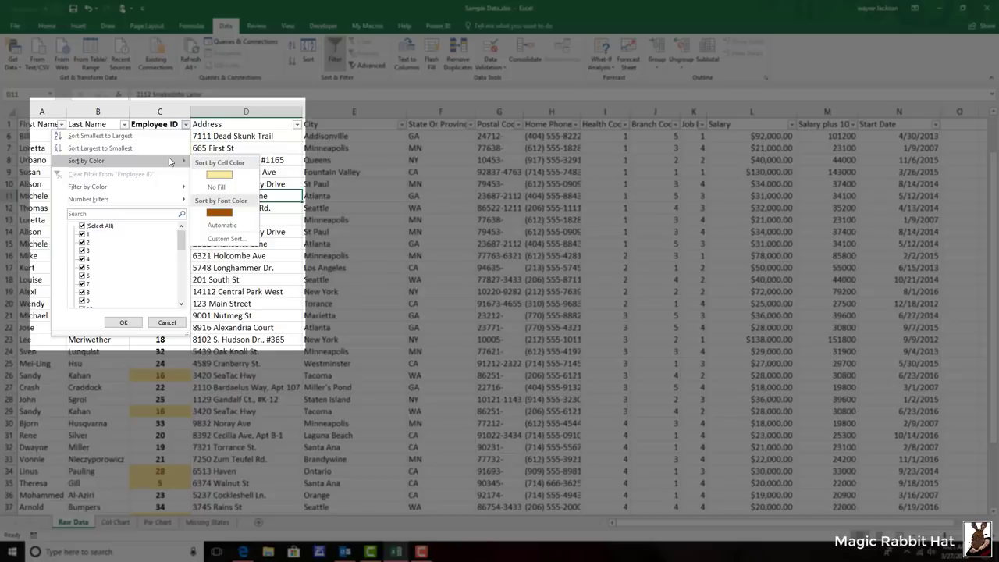
mouse_move(166, 188)
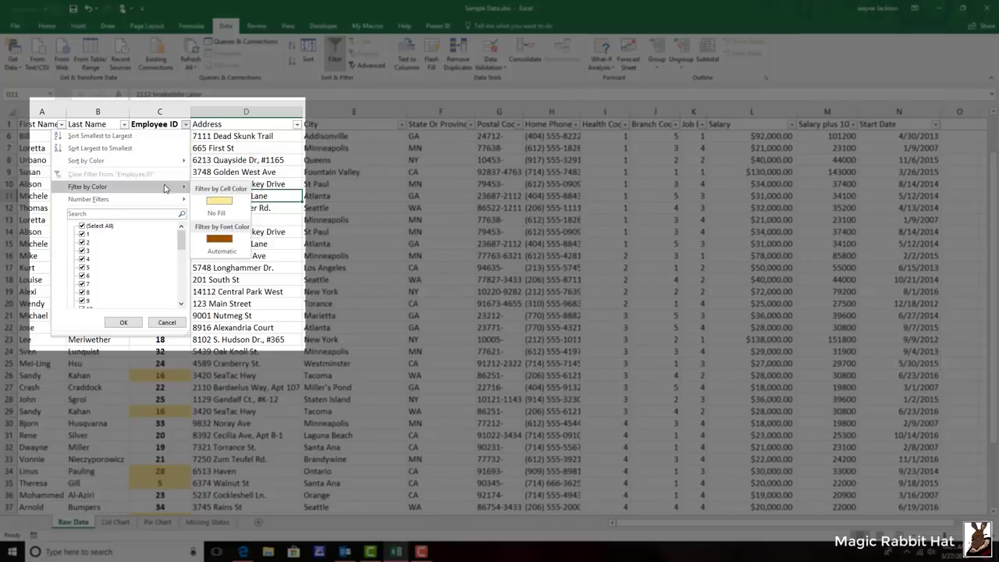
left_click(220, 202)
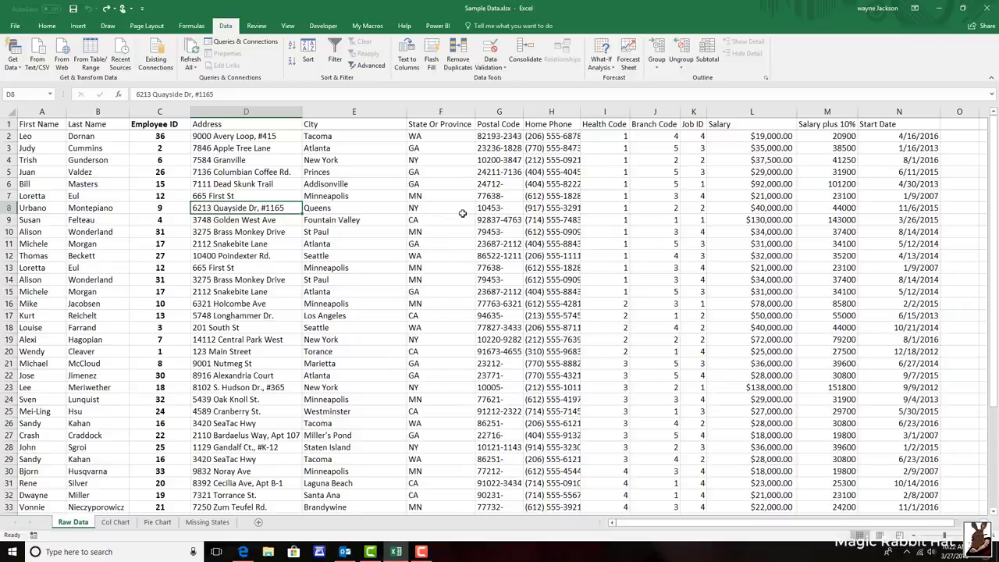
- Remove duplicate rows checking only Employee ID, deleting 7 and keeping 35 records
left_click(328, 205)
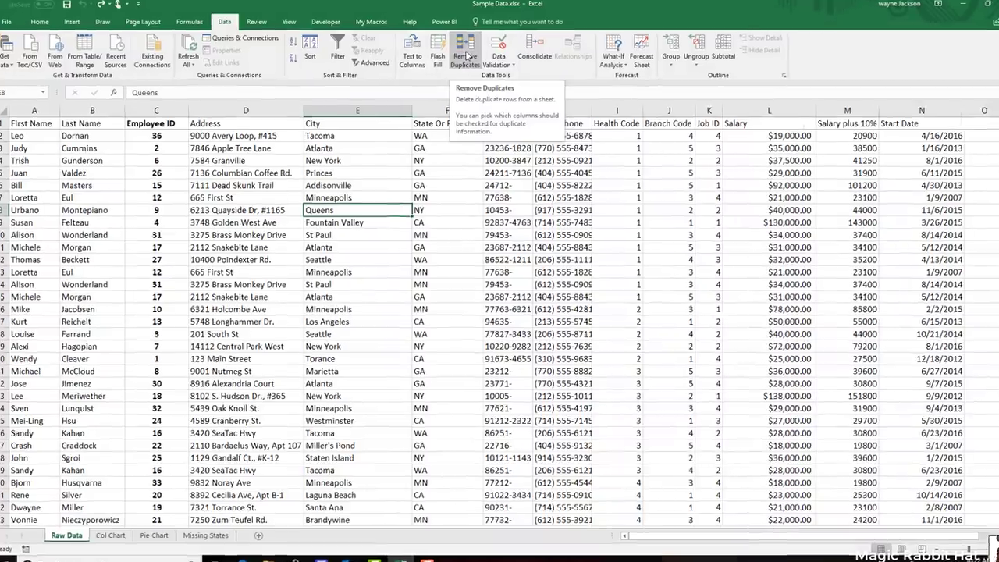
left_click(457, 61)
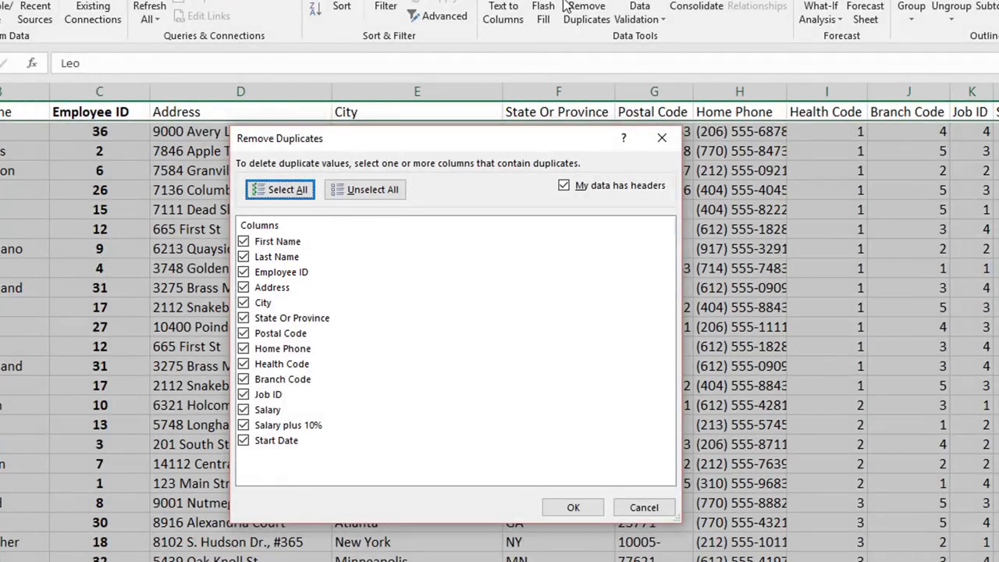
left_click(367, 197)
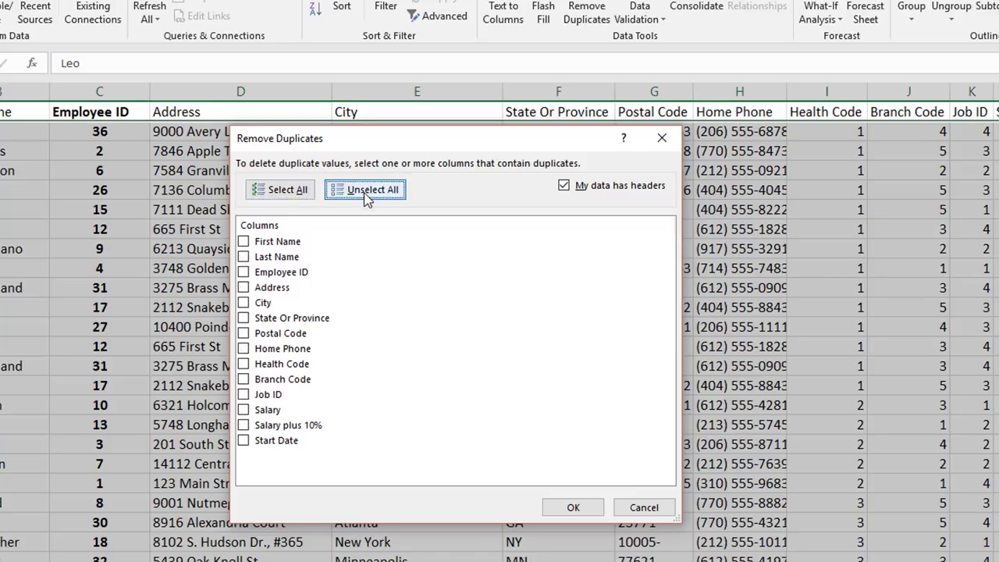
left_click(243, 272)
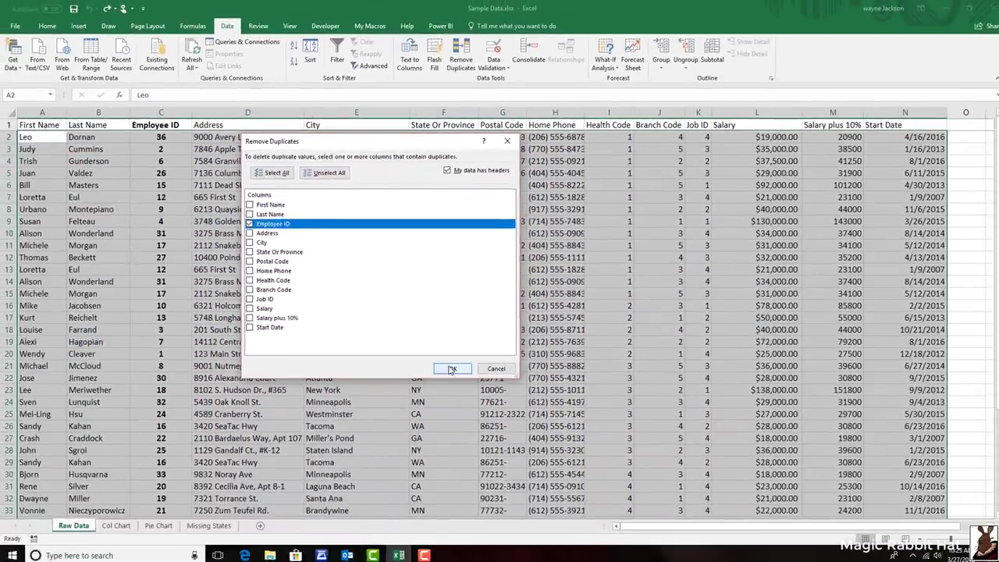
left_click(573, 508)
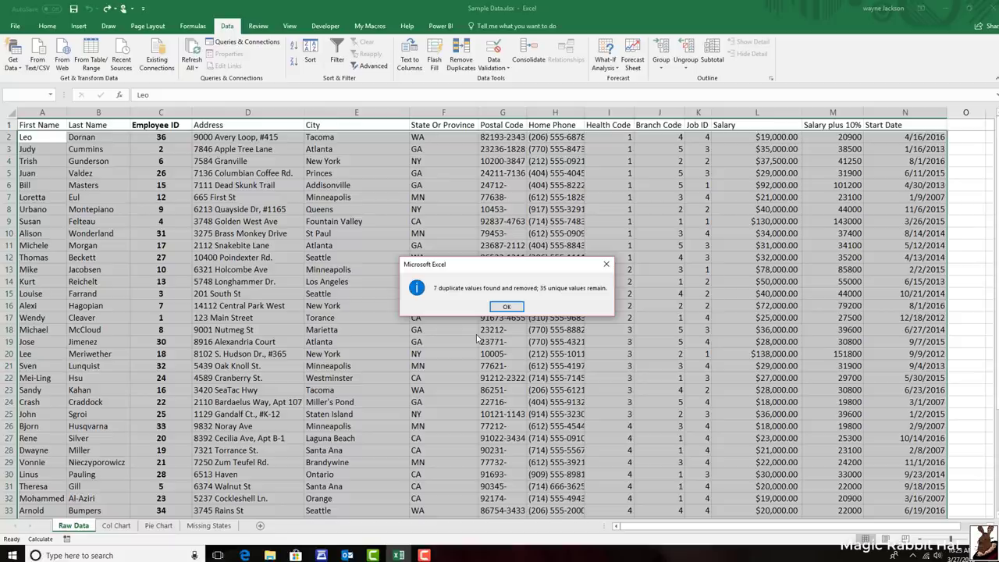
- Dismiss the duplicates-removed message and bring up the Raw Data sheet tab's menu
left_click(507, 306)
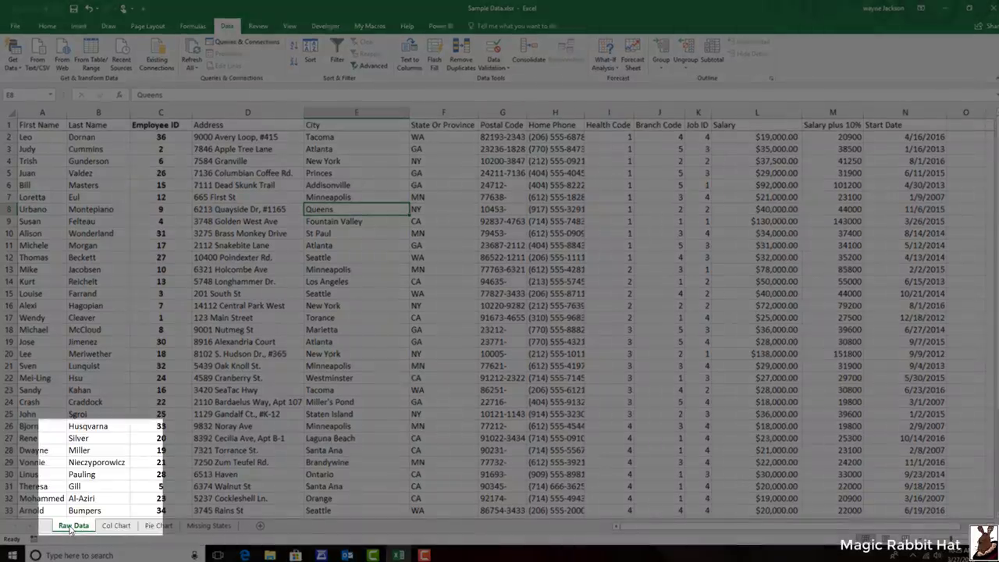
right_click(71, 527)
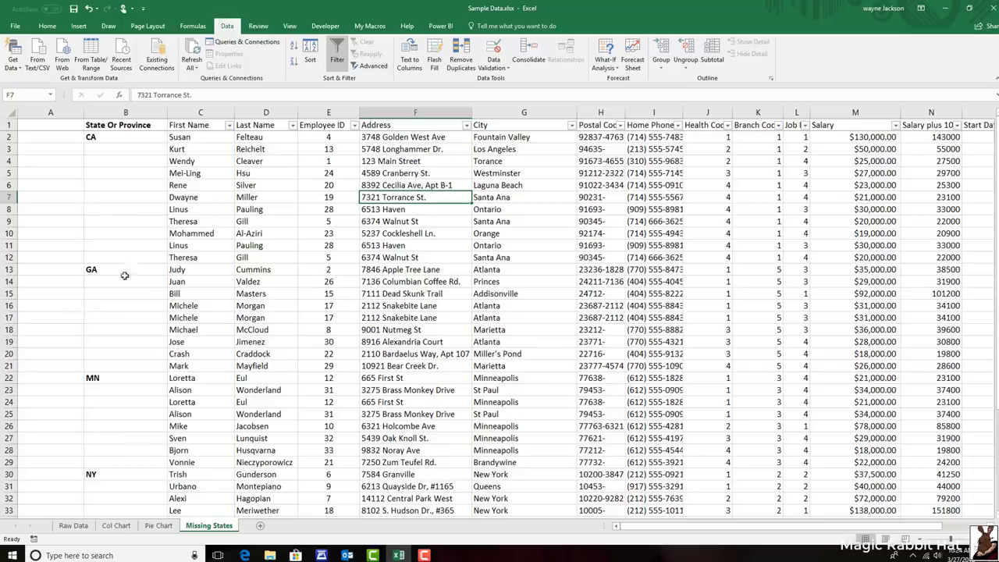
left_click(125, 139)
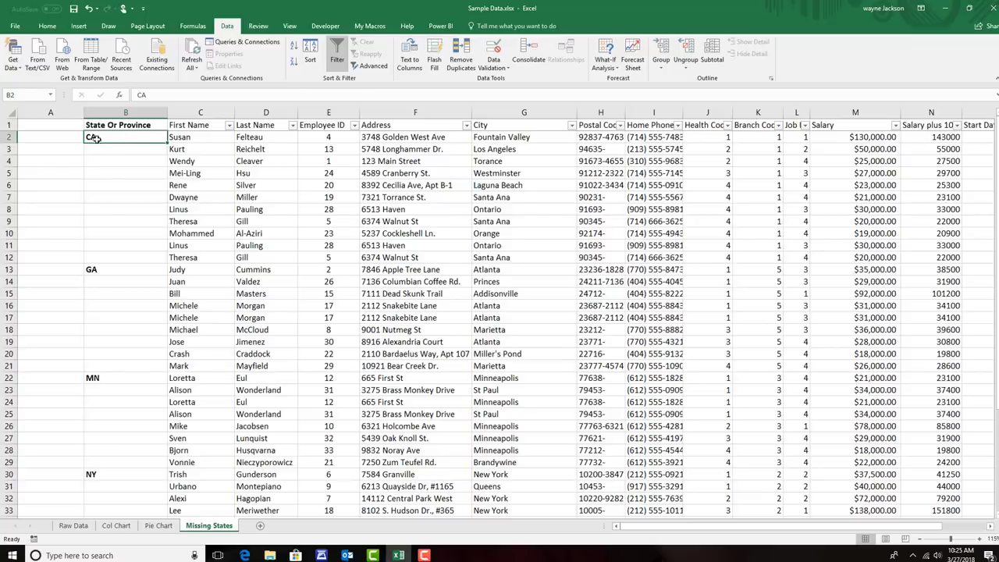
left_click(50, 138)
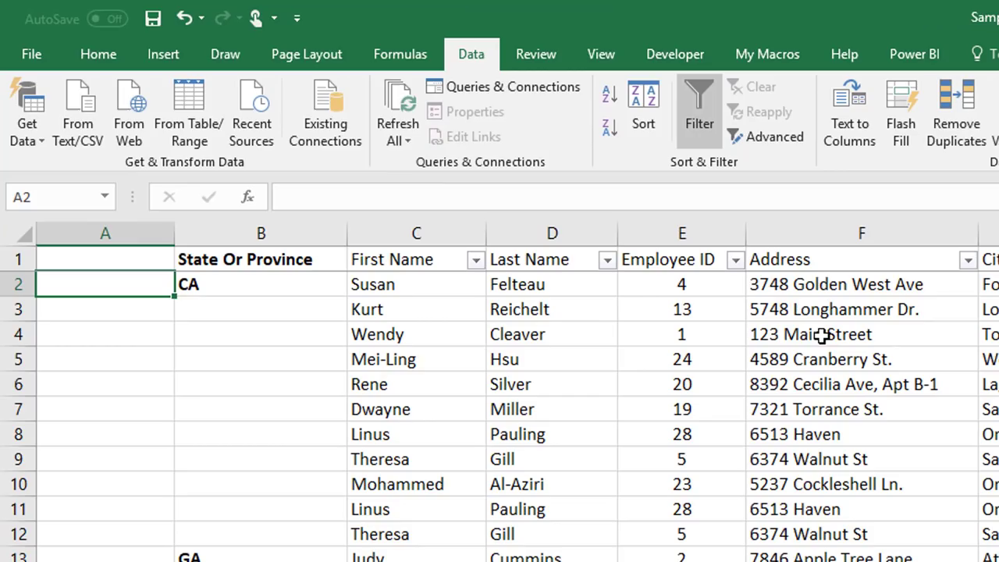
- Enter =IF(B2="",A1,B2) in A2 so it returns CA
type("=")
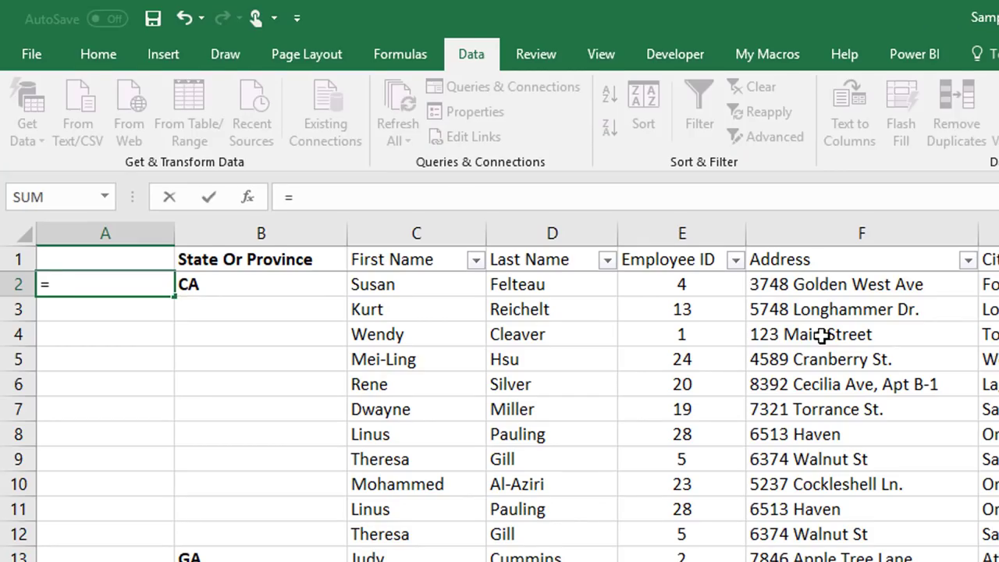
type("if")
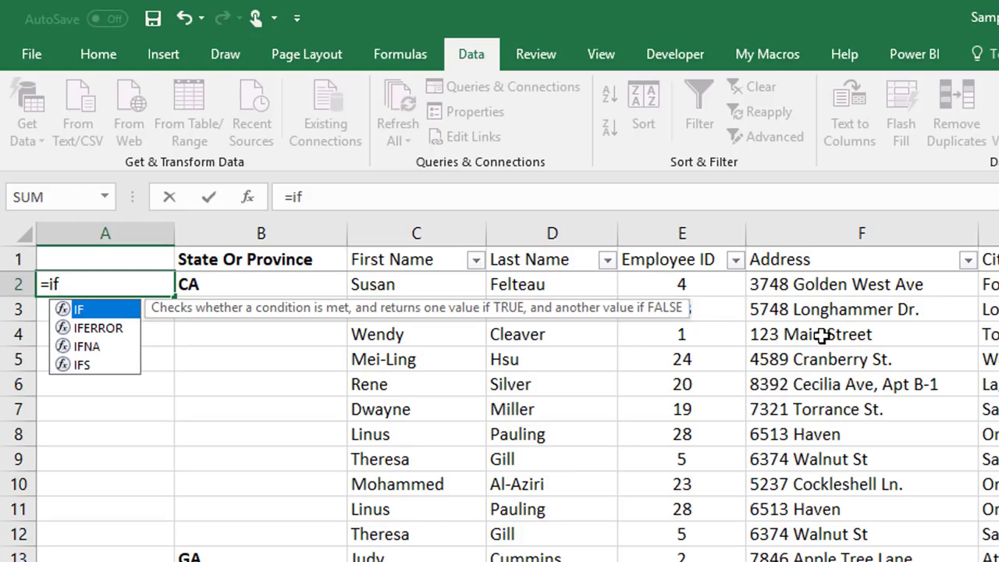
type("(")
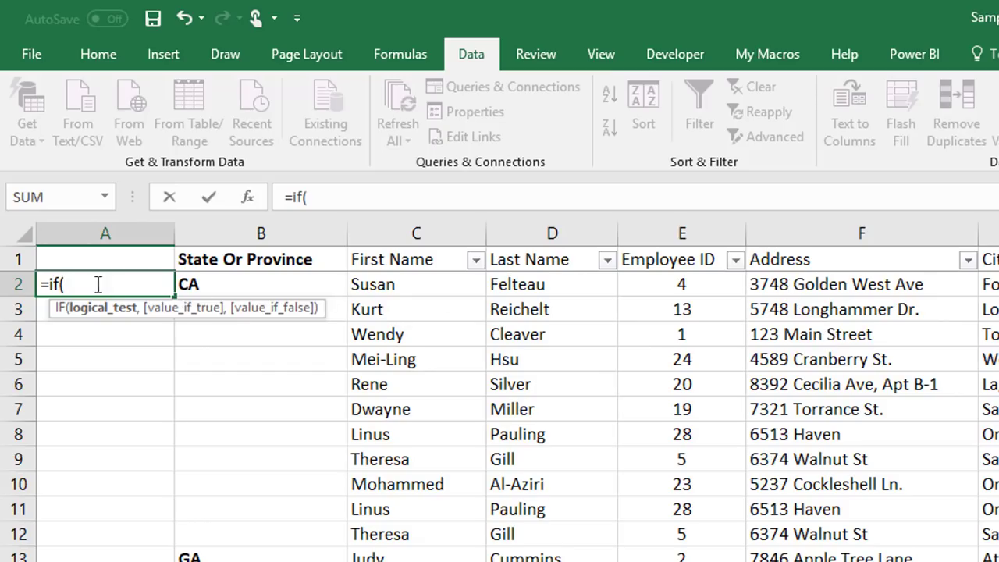
left_click(235, 285)
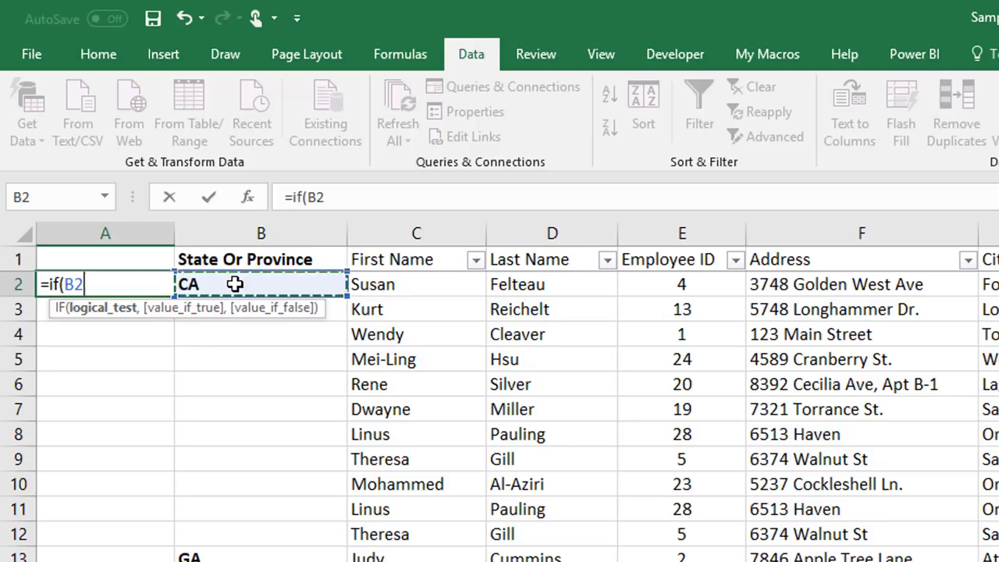
type("=")
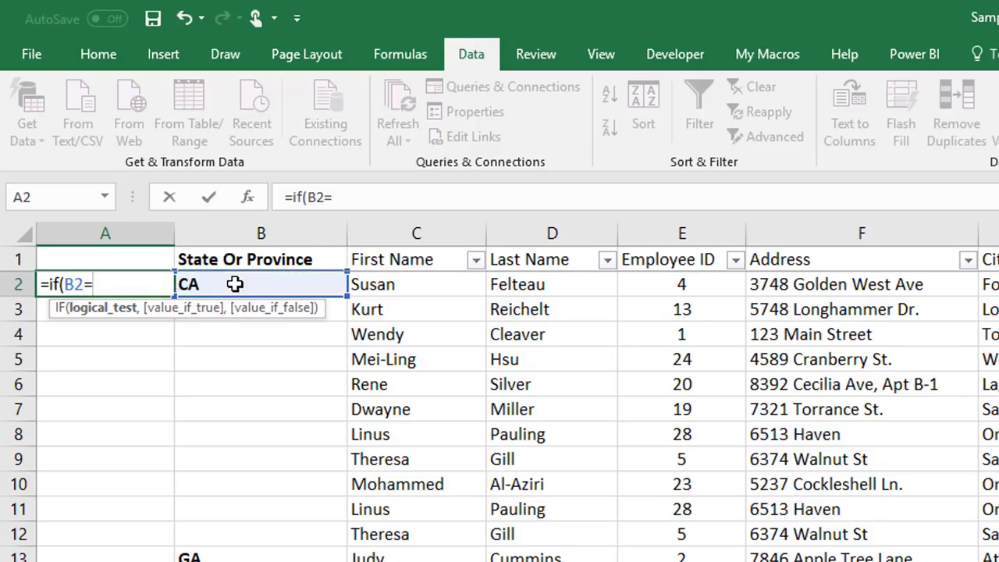
type("\"\",")
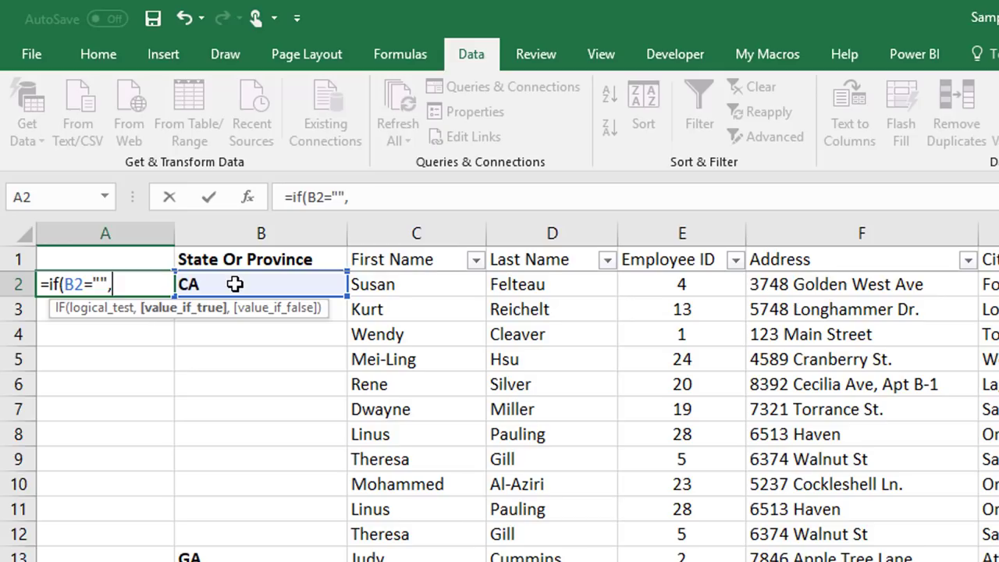
left_click(86, 257)
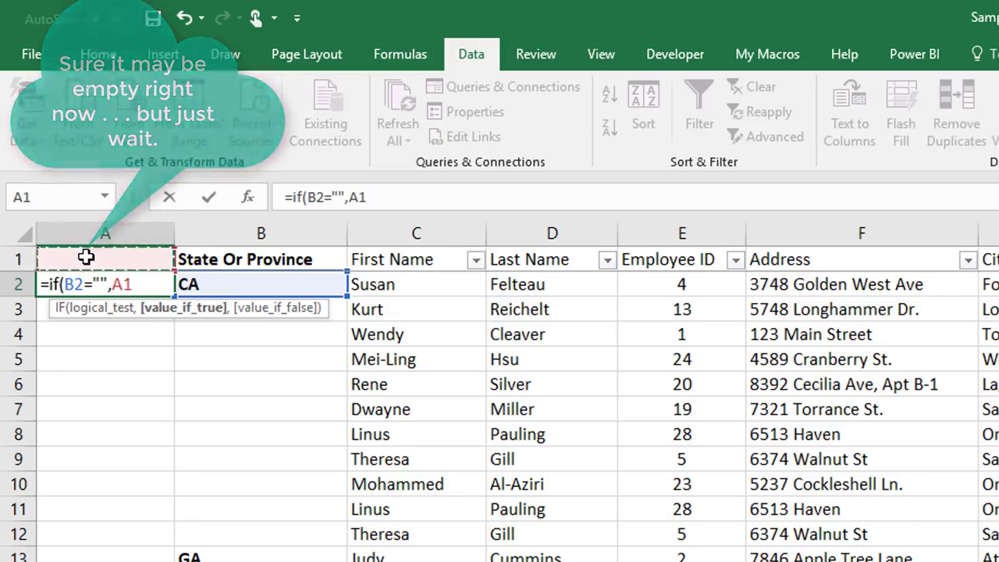
type(",")
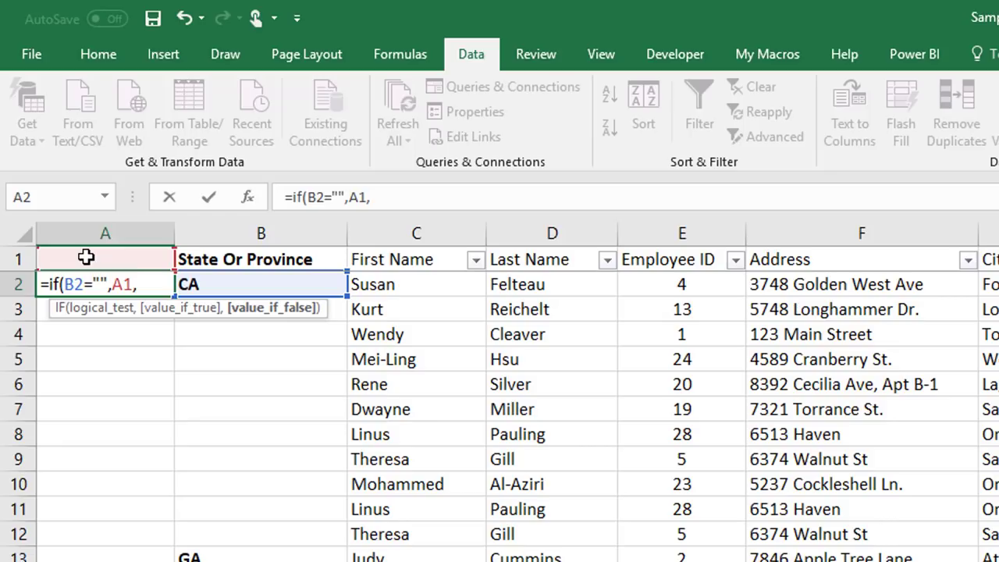
left_click(252, 284)
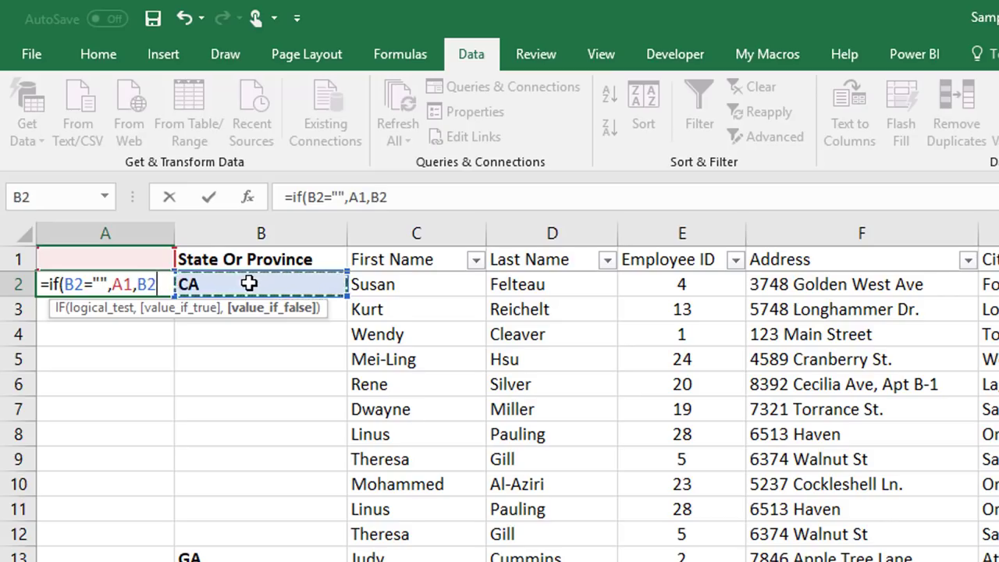
type(")")
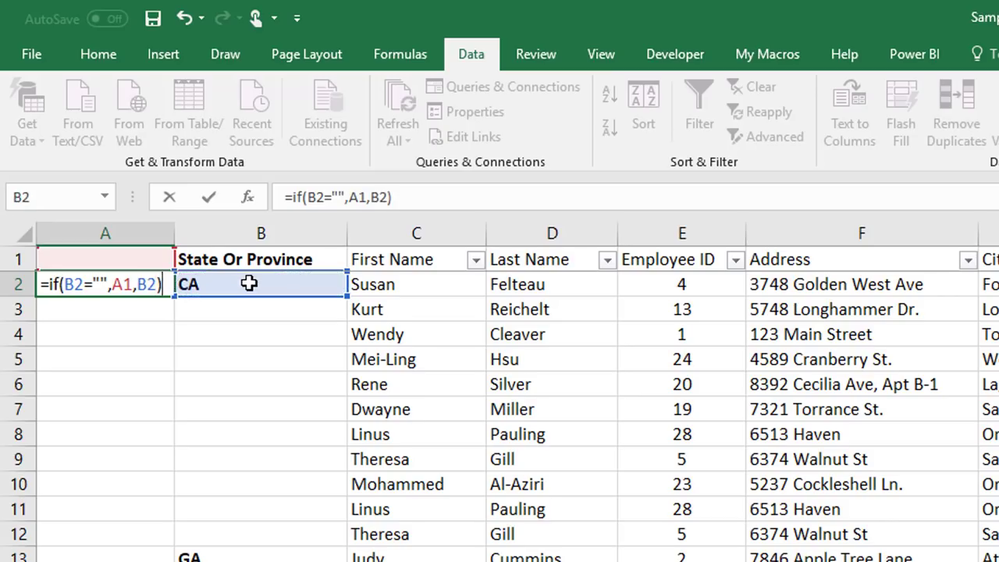
key("Return")
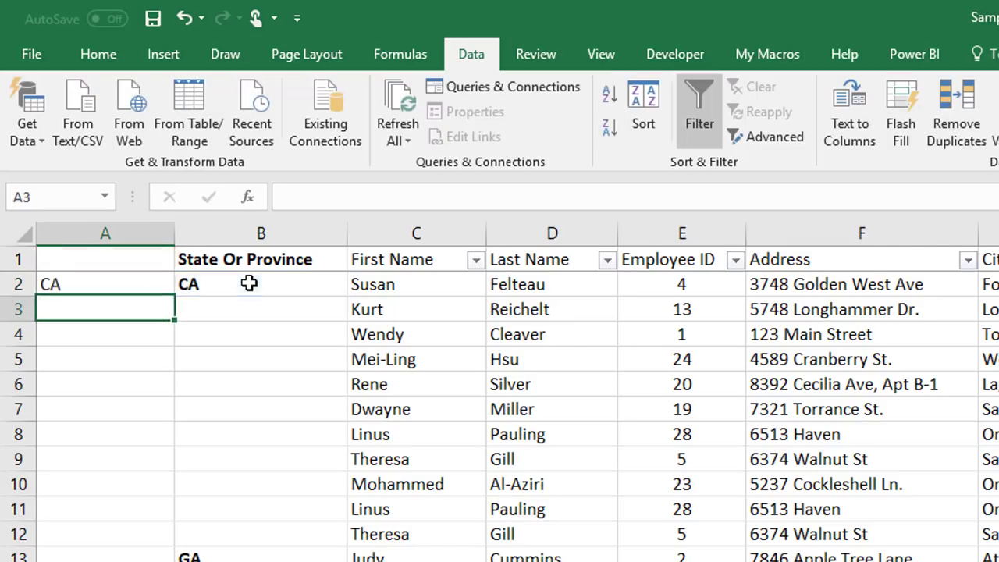
- Fill the A2 IF formula down column A to row 30
left_click(125, 286)
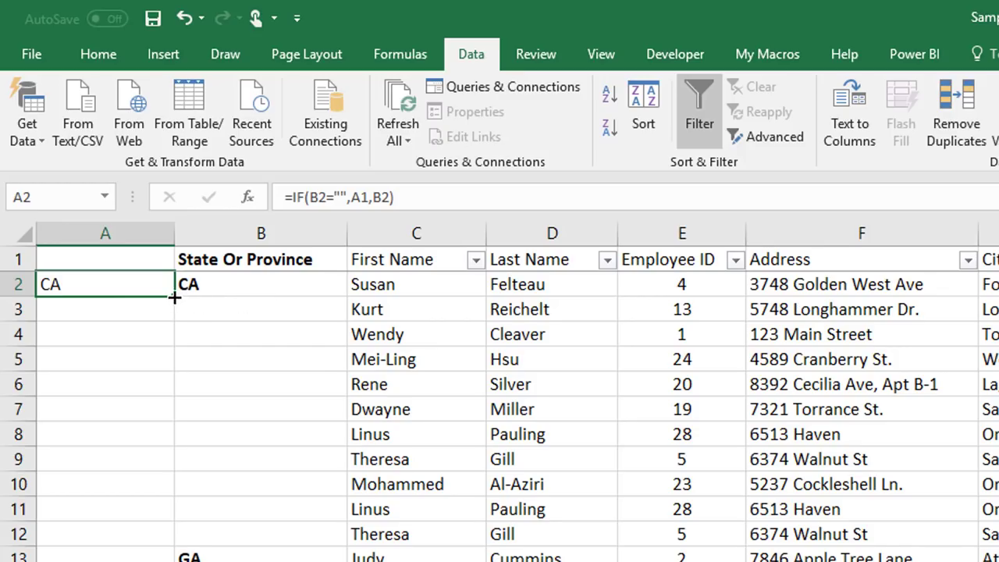
left_click_drag(175, 298, 170, 461)
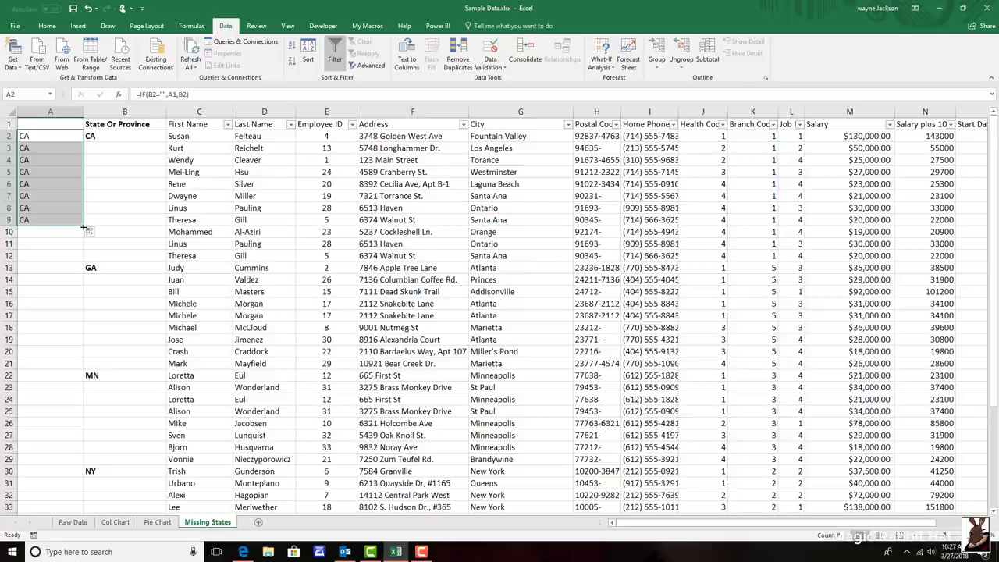
left_click_drag(84, 227, 84, 226)
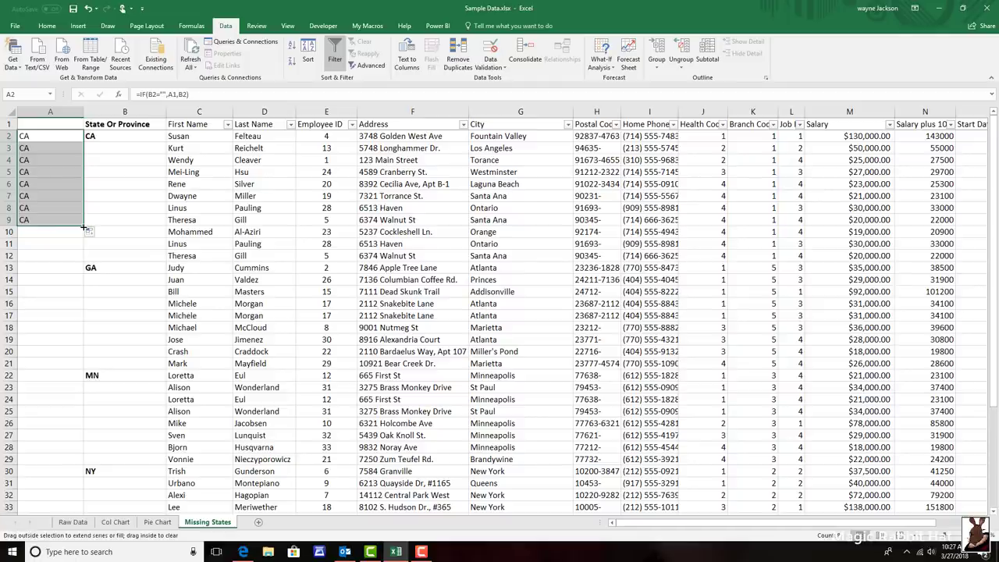
left_click_drag(84, 226, 77, 477)
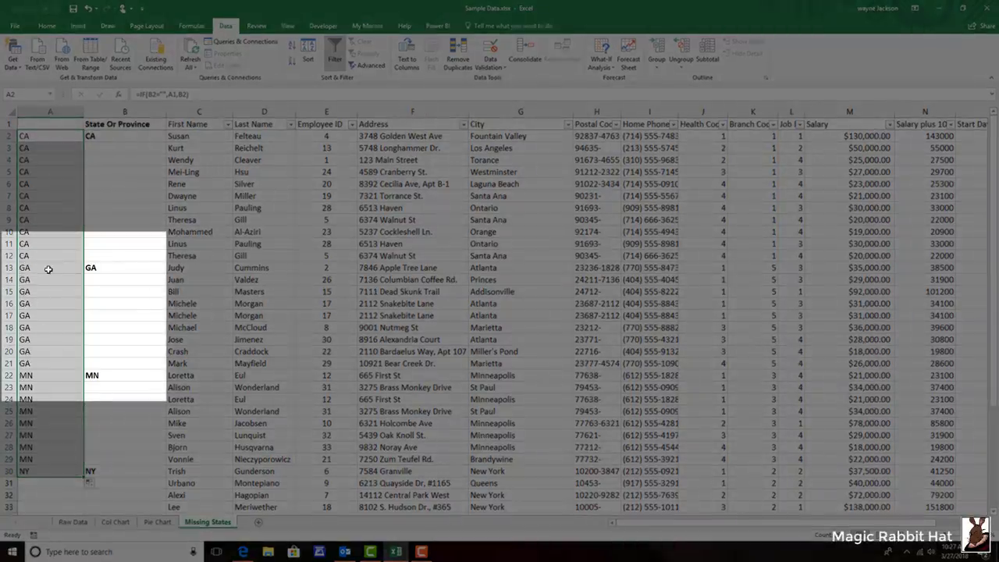
- Verify A13's copied formula, then fill column A's formula from A30 down to row 43
left_click(35, 268)
double_click(35, 268)
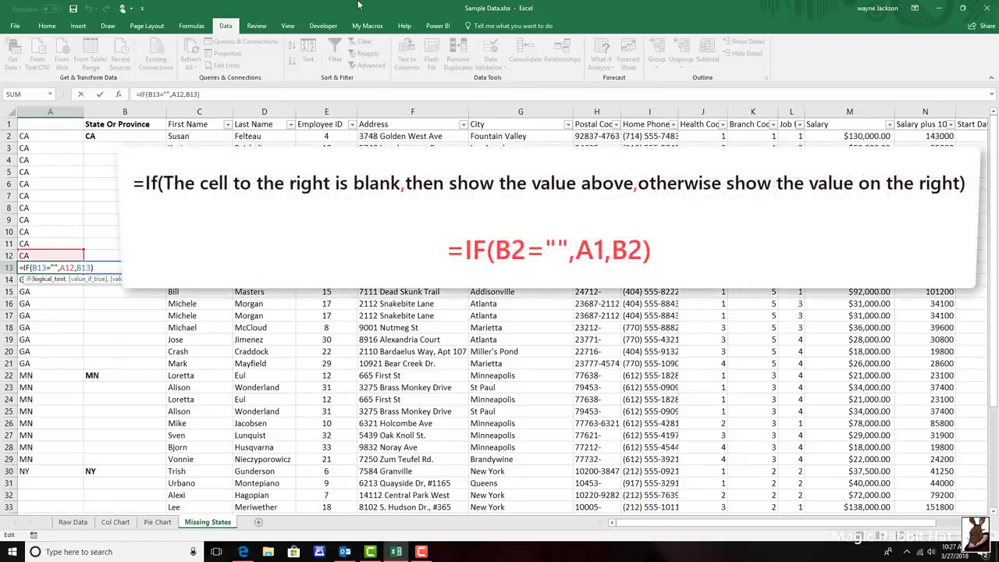
key("Return")
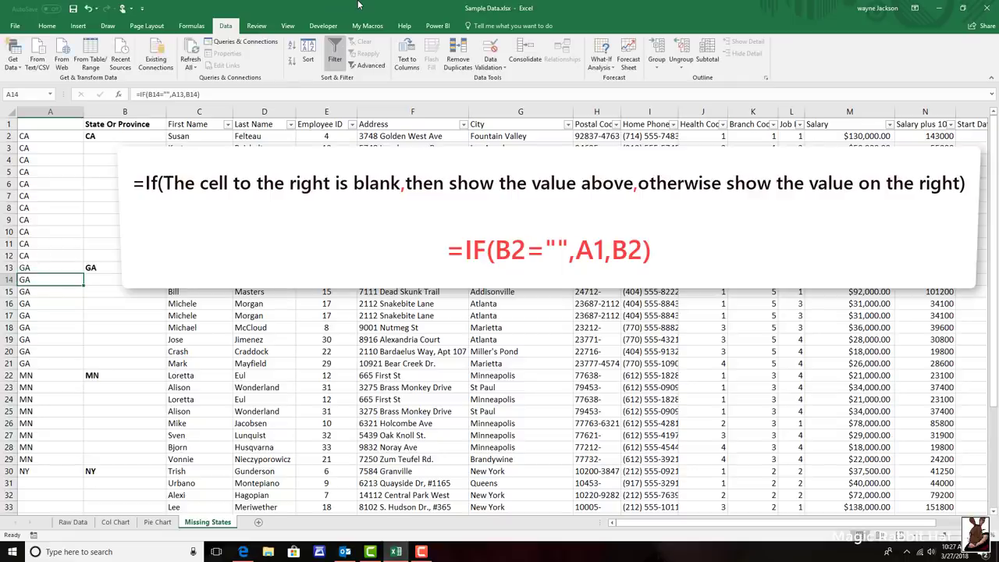
scroll(53, 283, "down", 5)
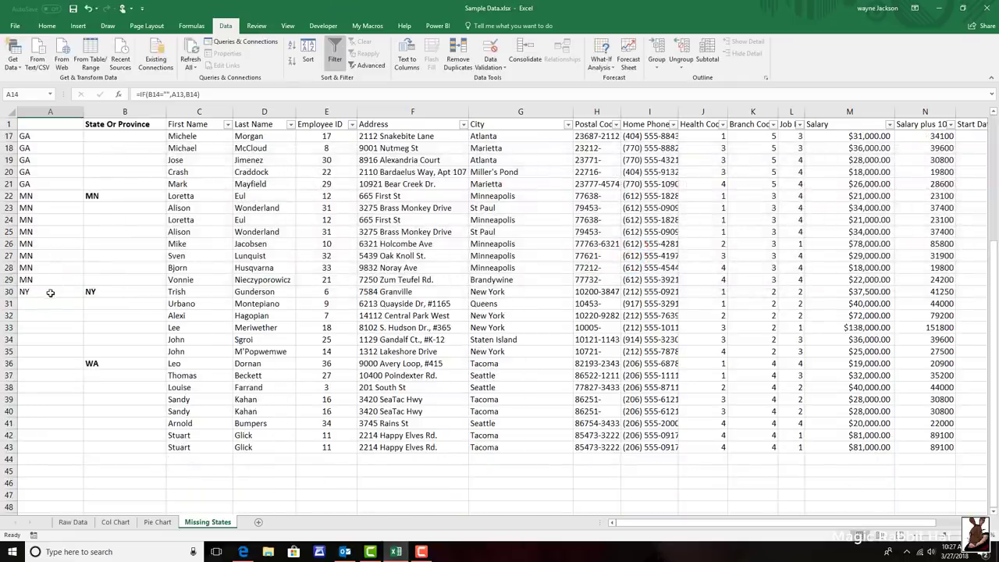
left_click(64, 295)
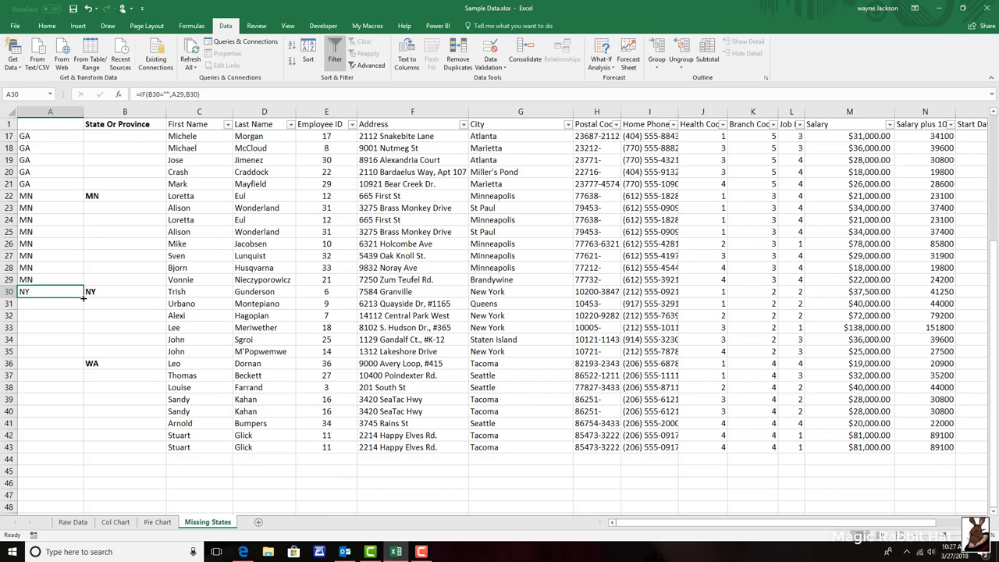
double_click(83, 297)
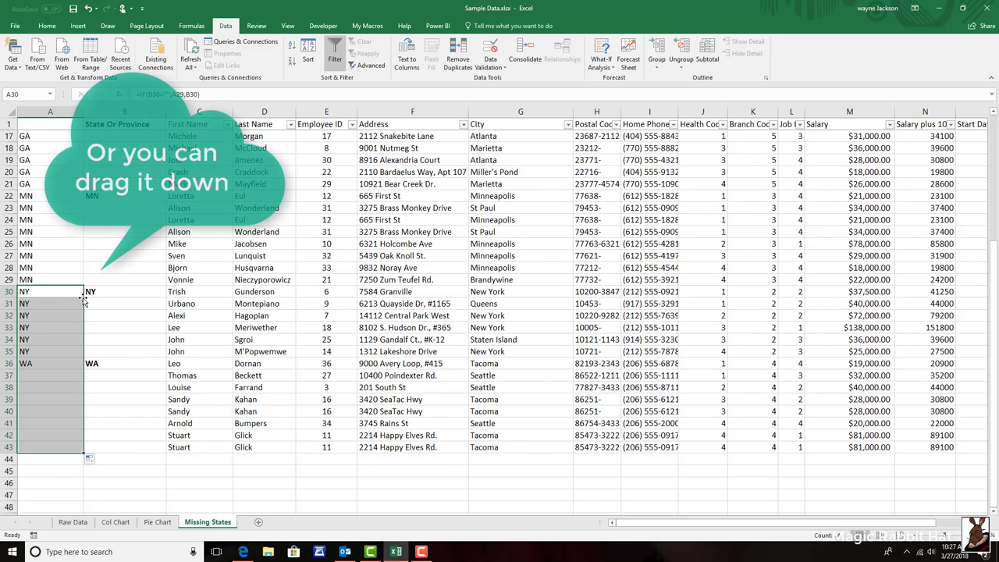
left_click(184, 279)
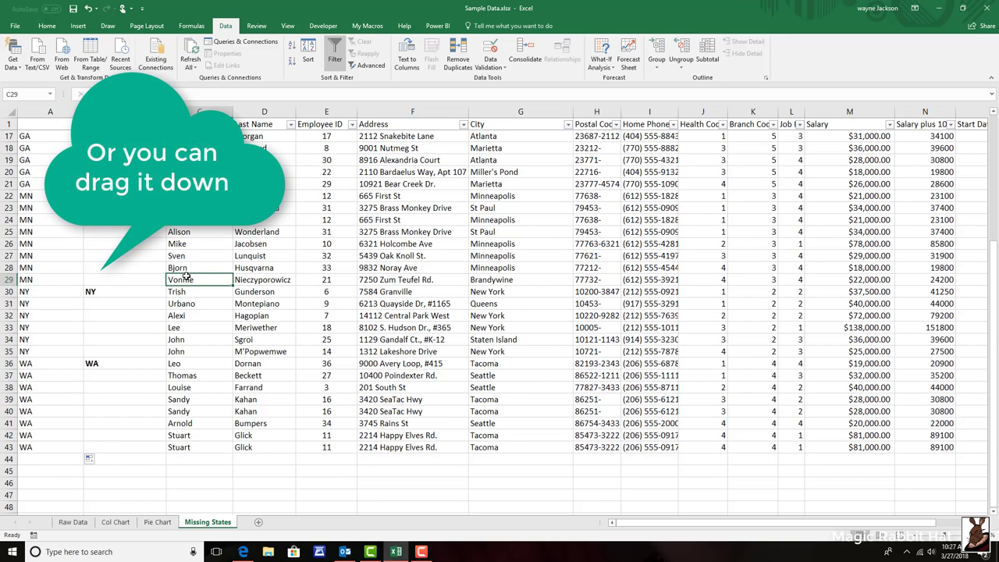